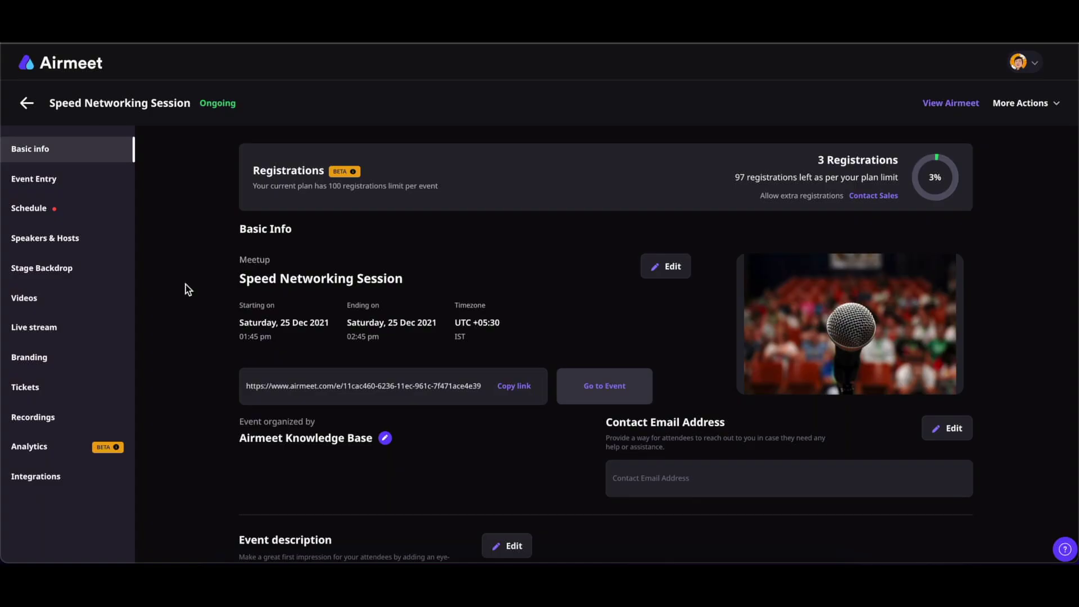
Open the Schedule page of the Speed Networking Session event.
left_click(54, 213)
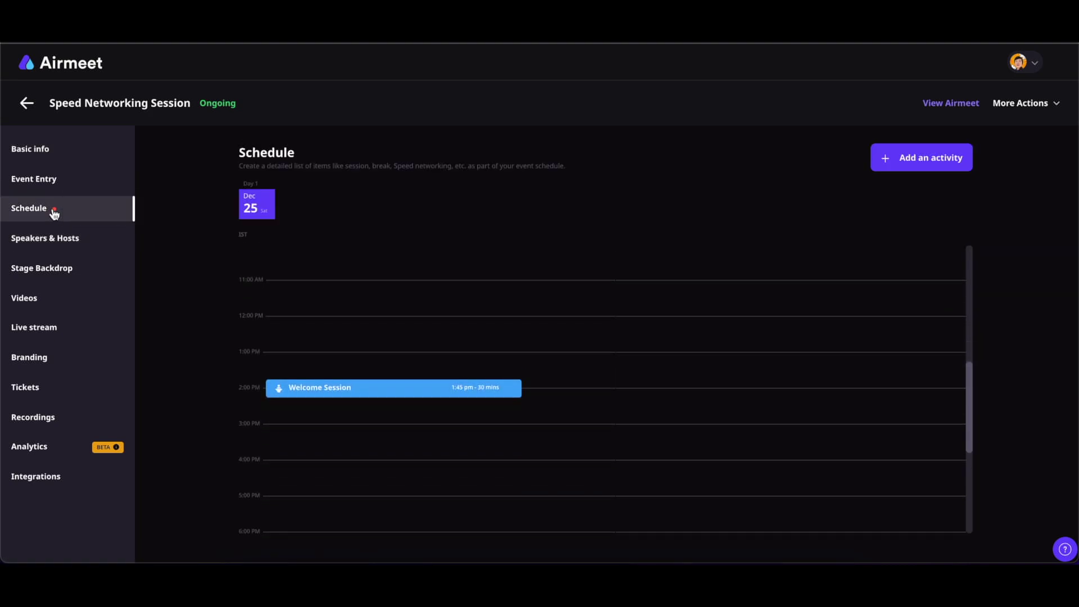
Add a speed networking activity named 'Speed Networking Session' on 12 Jan 2022 at 22:15.
left_click(905, 160)
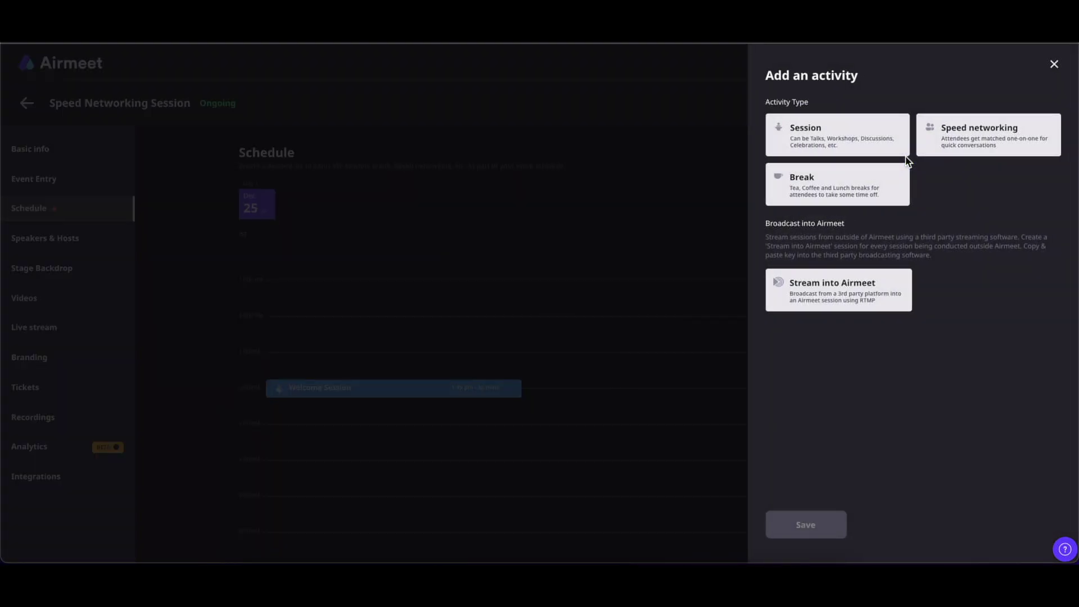
left_click(951, 136)
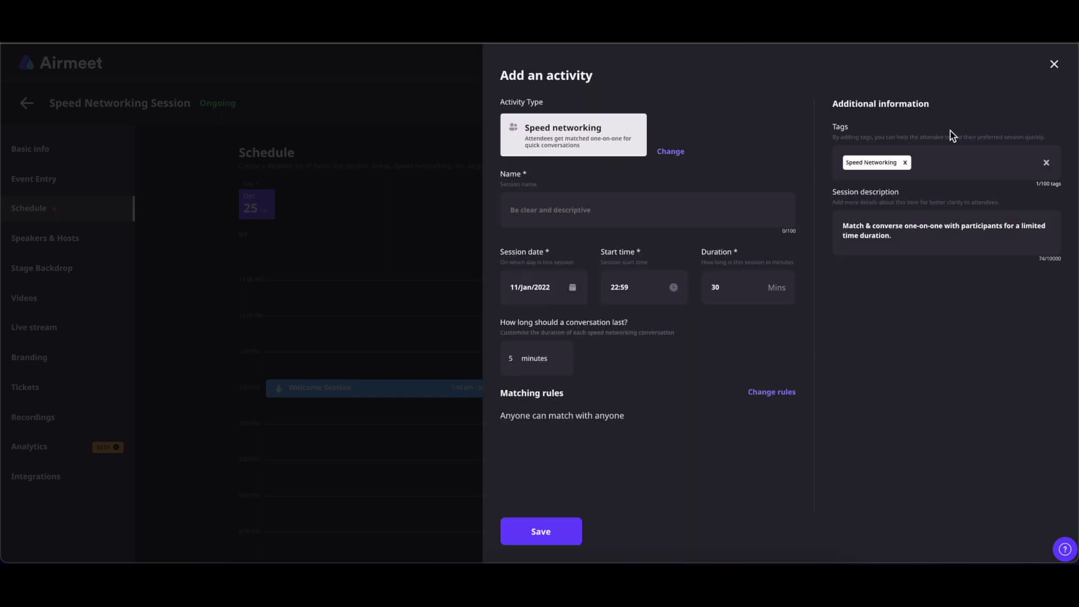
left_click(578, 212)
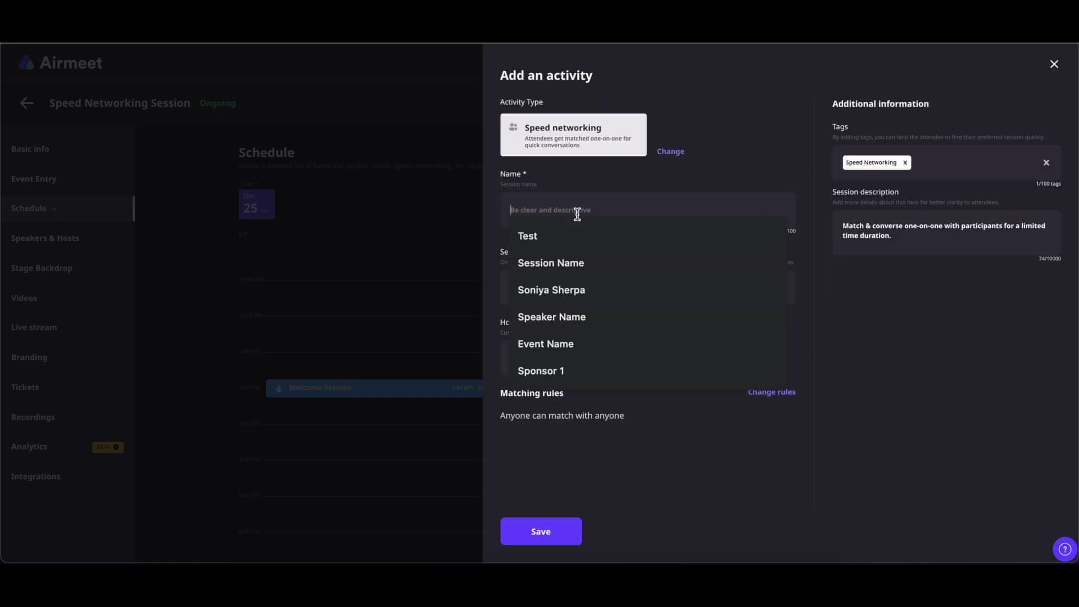
type("Speed Networking Session")
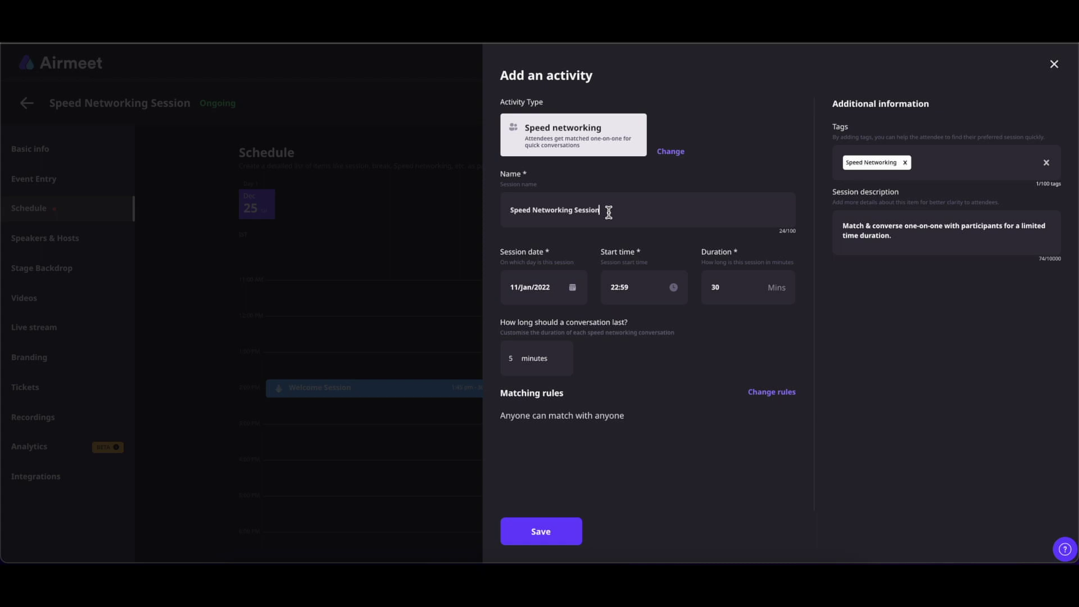
left_click(573, 289)
left_click(580, 384)
left_click(674, 287)
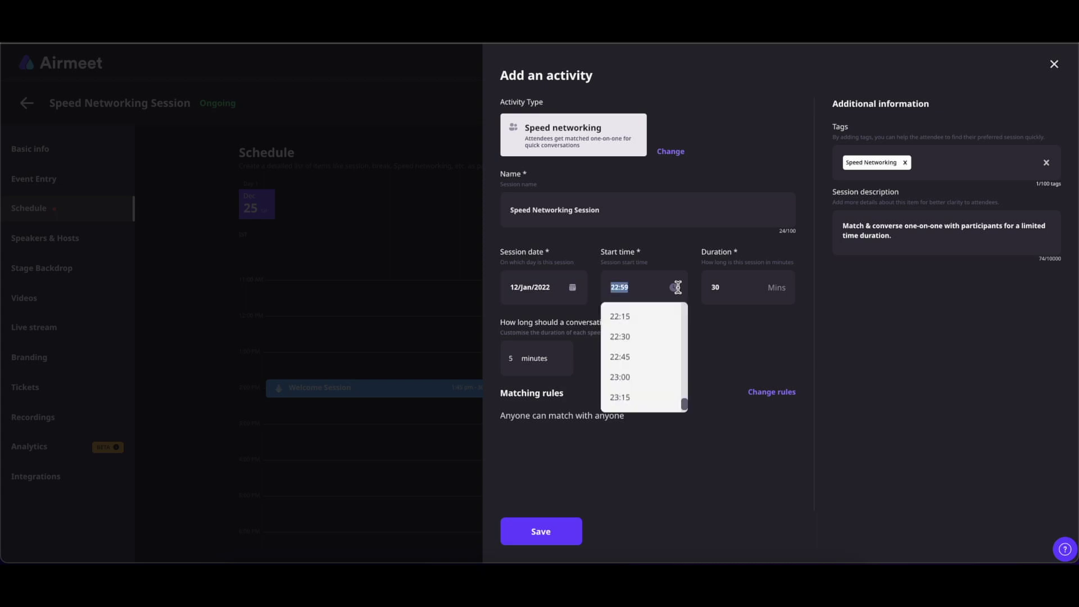
left_click(647, 320)
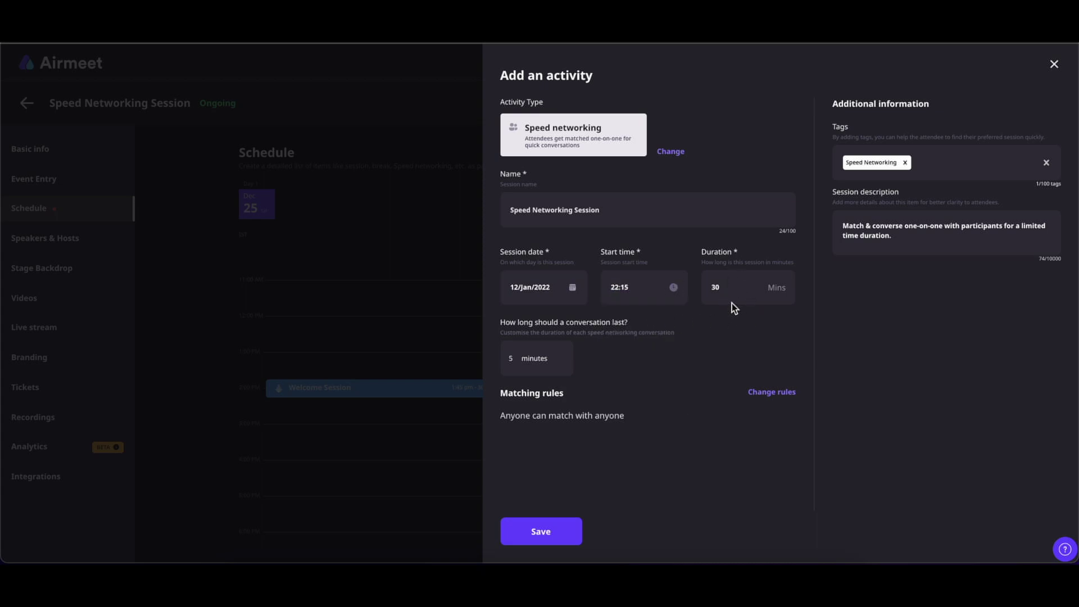
Set the conversation length to 2 minutes.
left_click(545, 365)
key("BackSpace")
type("2")
left_click(560, 356)
left_click(560, 356)
left_click(561, 357)
Switch the session to rule-based matching and show the first must-match pair's Segment 1 options.
left_click(768, 396)
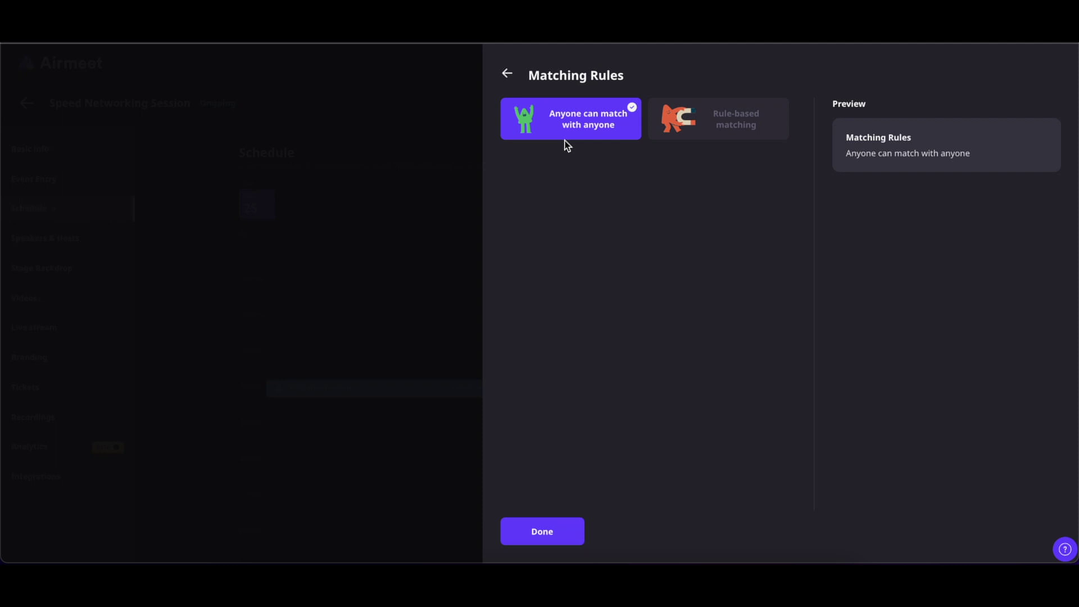
left_click(712, 131)
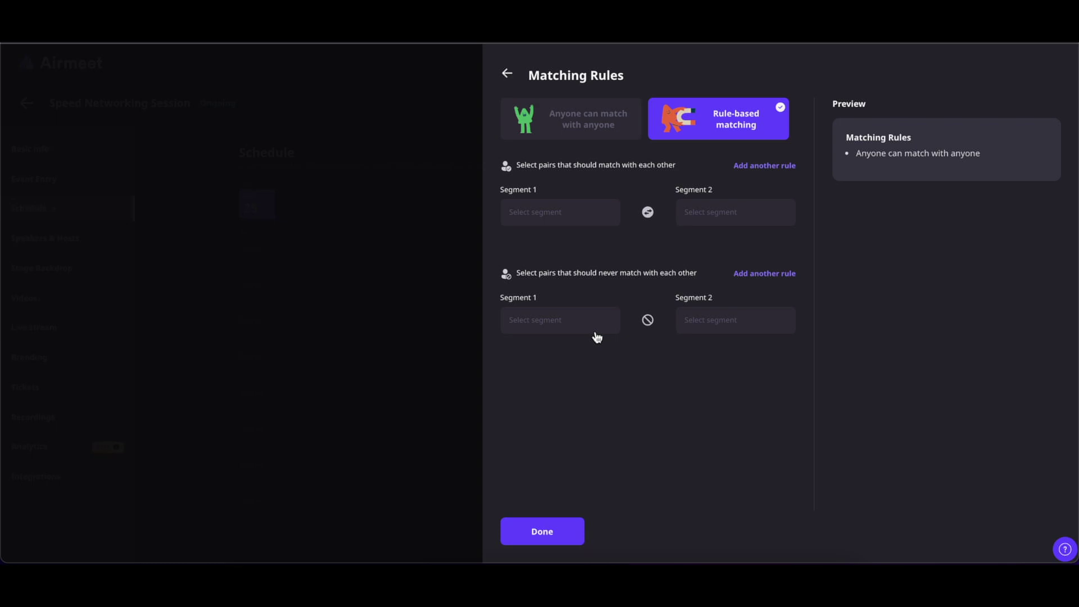
left_click(553, 222)
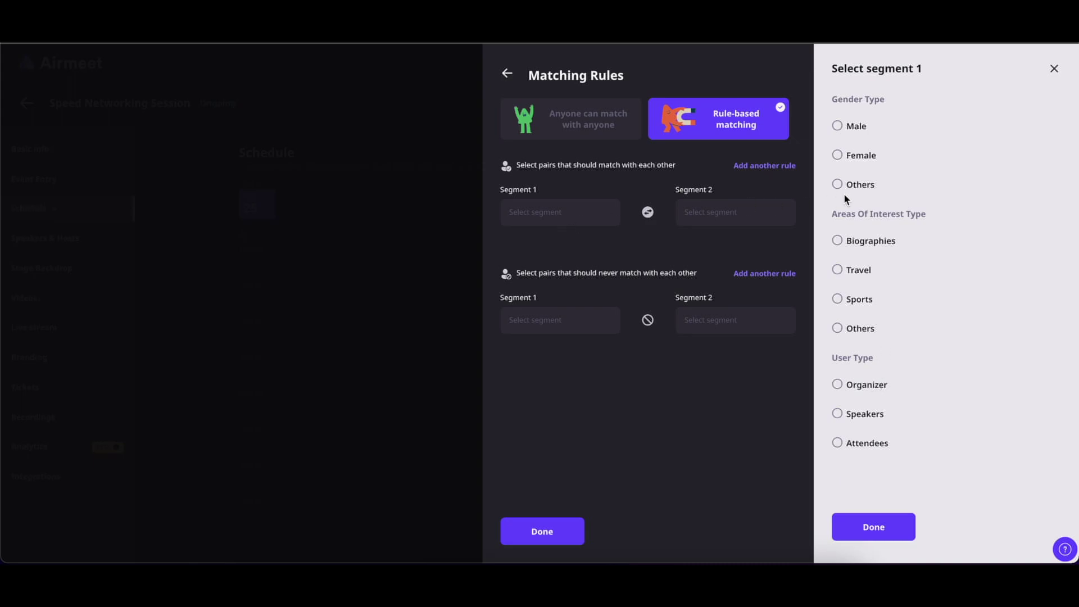
Add must-match pairs Male–Female and Organizer–Attendees, then preview the matching rules.
left_click(837, 126)
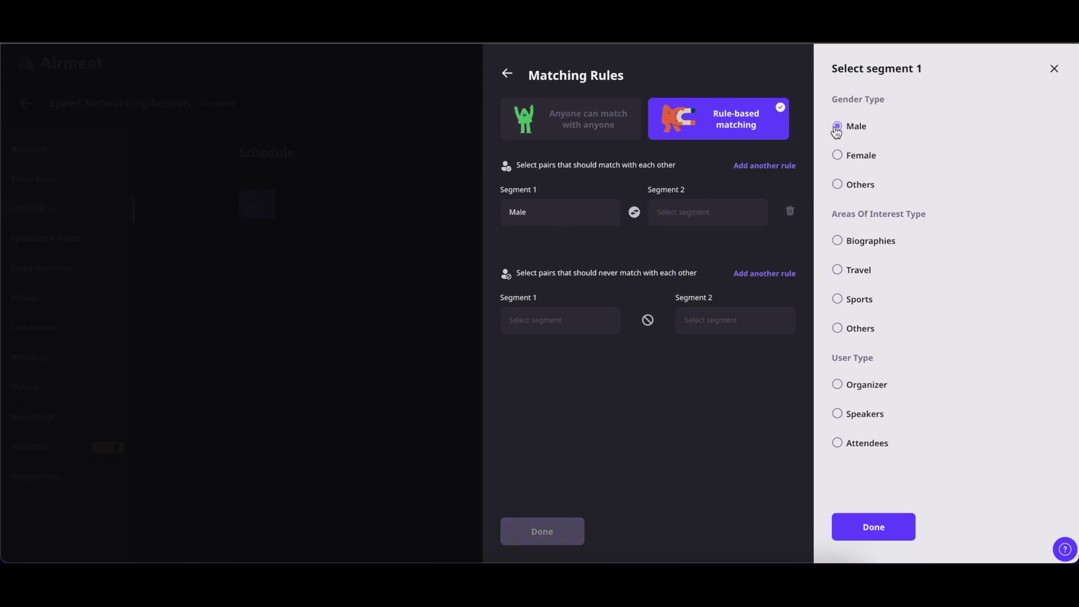
left_click(684, 212)
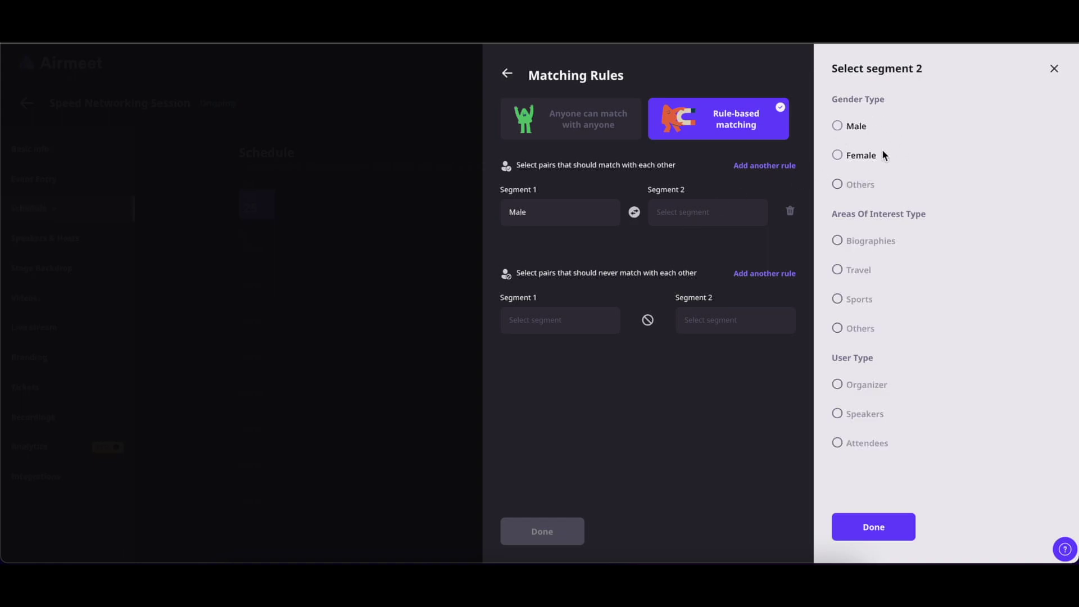
left_click(840, 157)
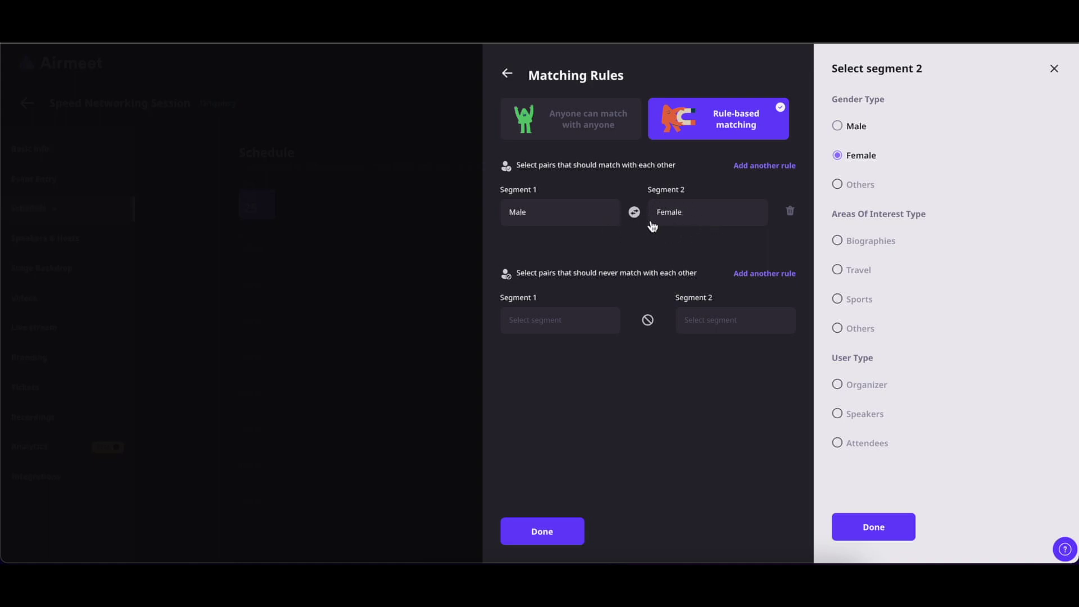
left_click(753, 169)
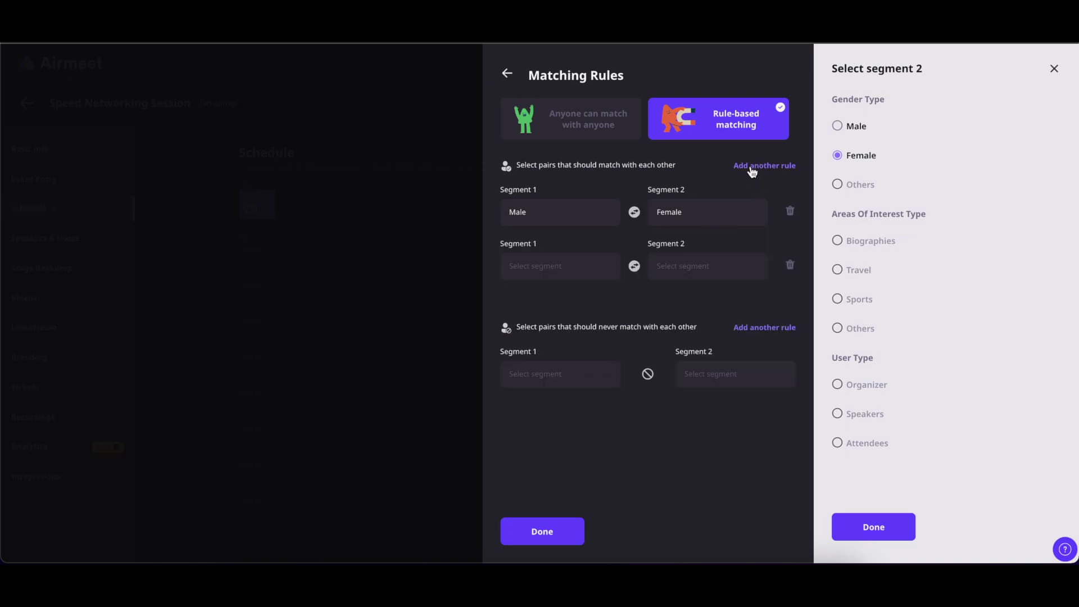
left_click(578, 267)
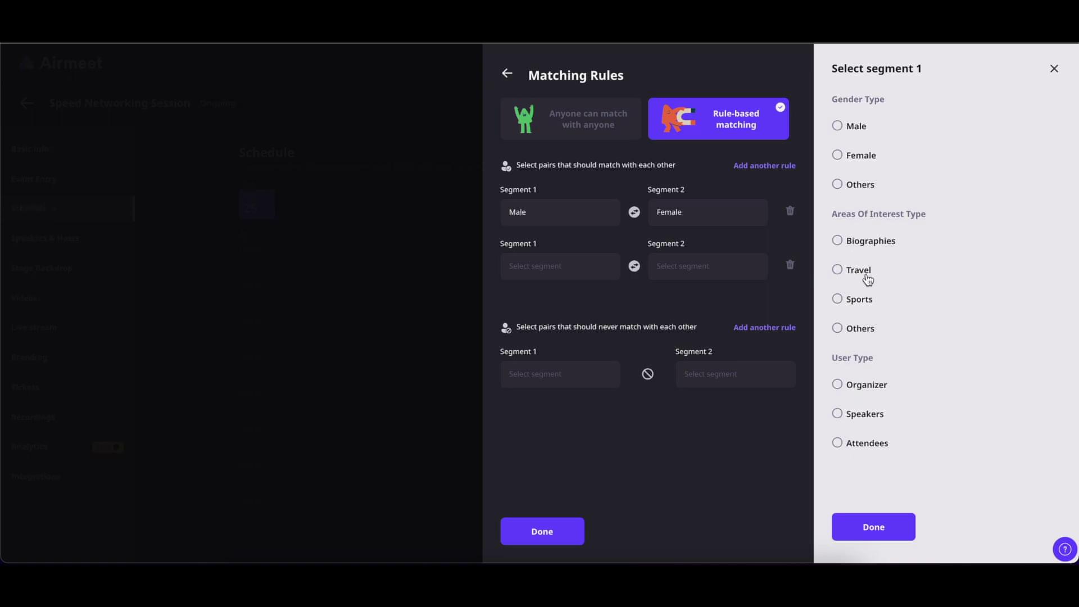
left_click(837, 386)
left_click(709, 268)
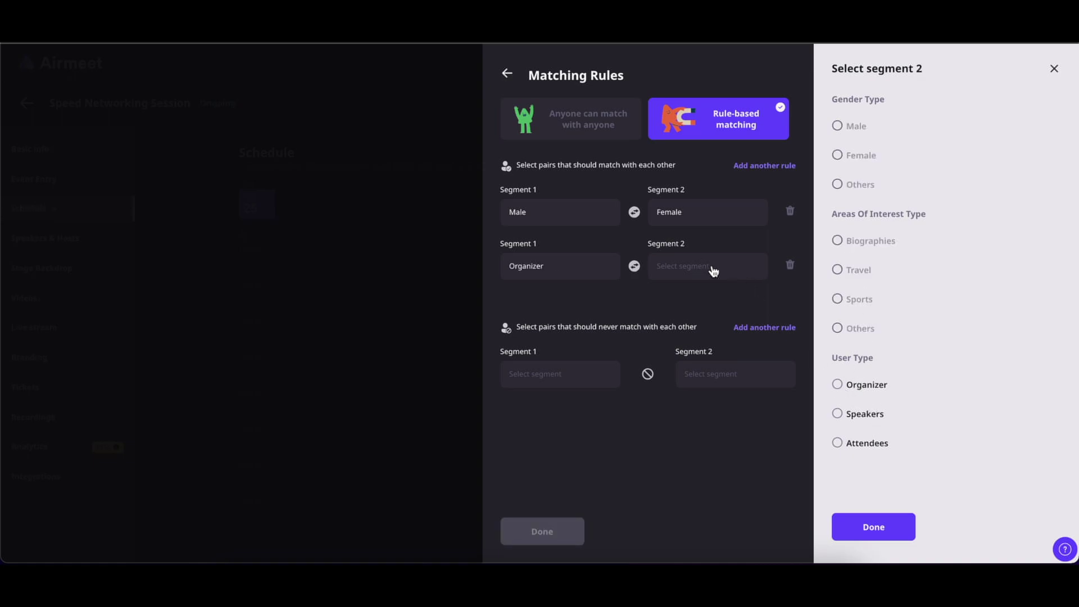
left_click(836, 444)
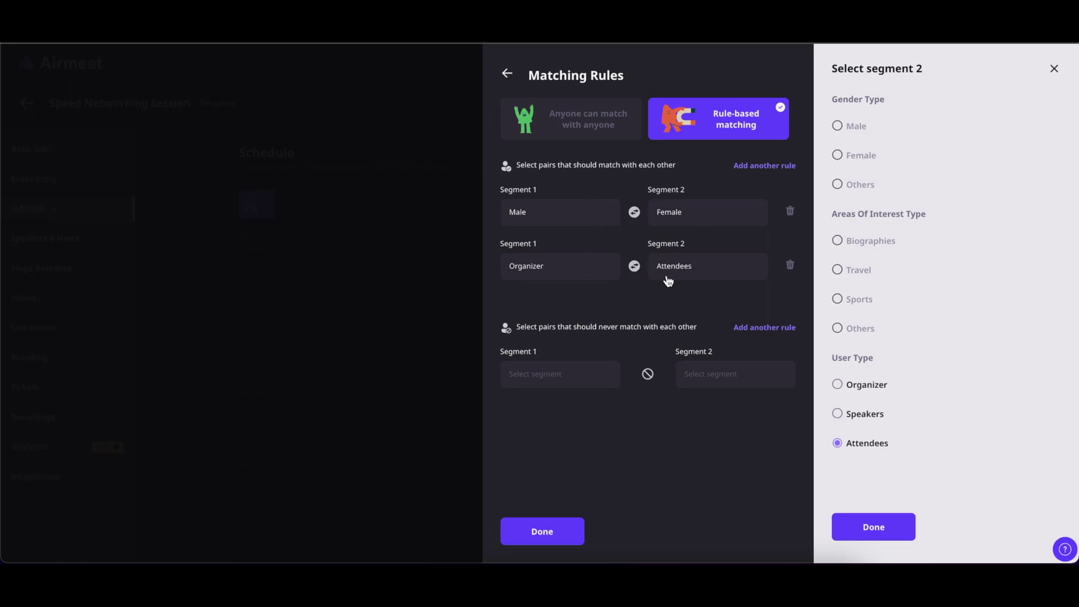
left_click(886, 529)
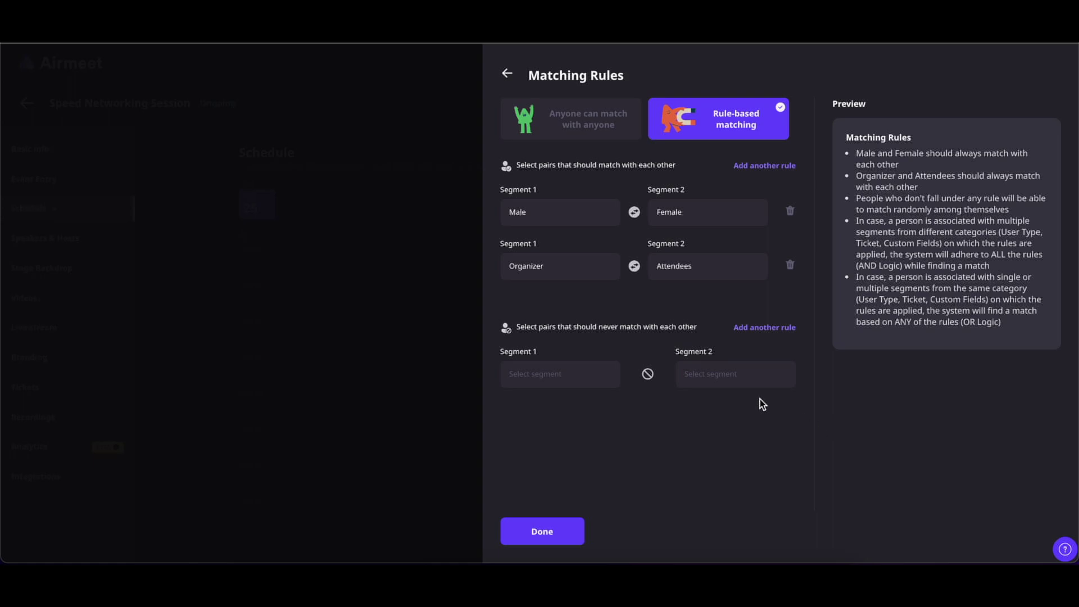
Add a never-match rule pairing Biographies with Sports.
left_click(560, 384)
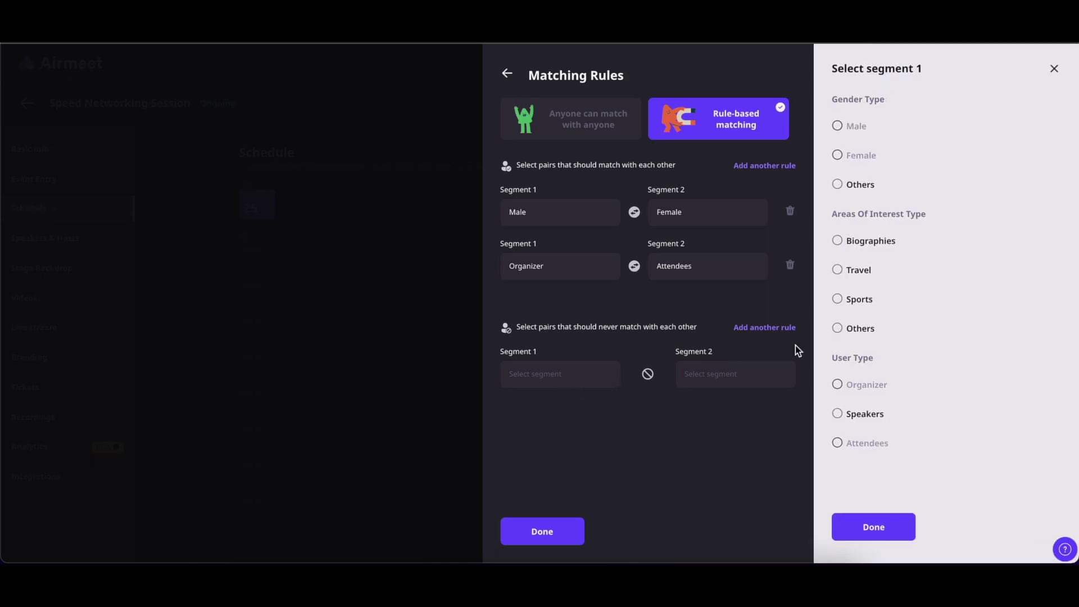
left_click(838, 241)
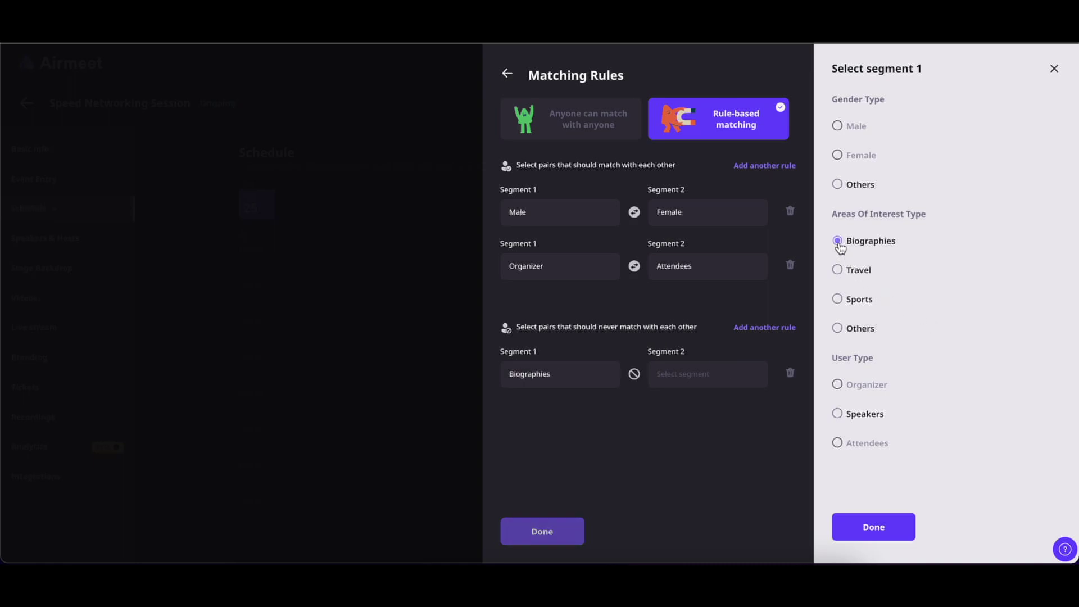
left_click(717, 379)
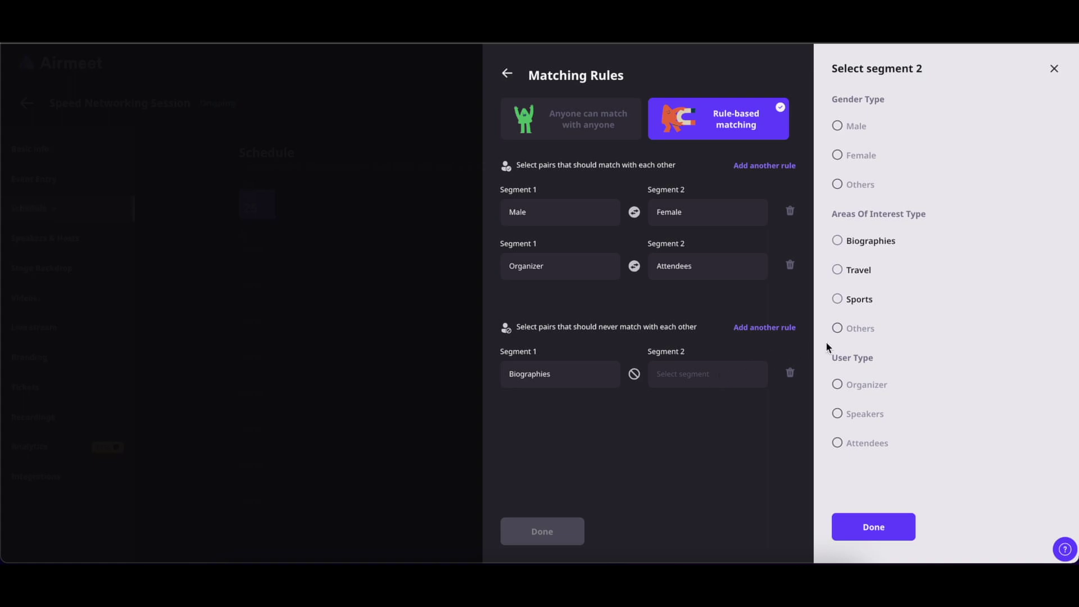
left_click(838, 300)
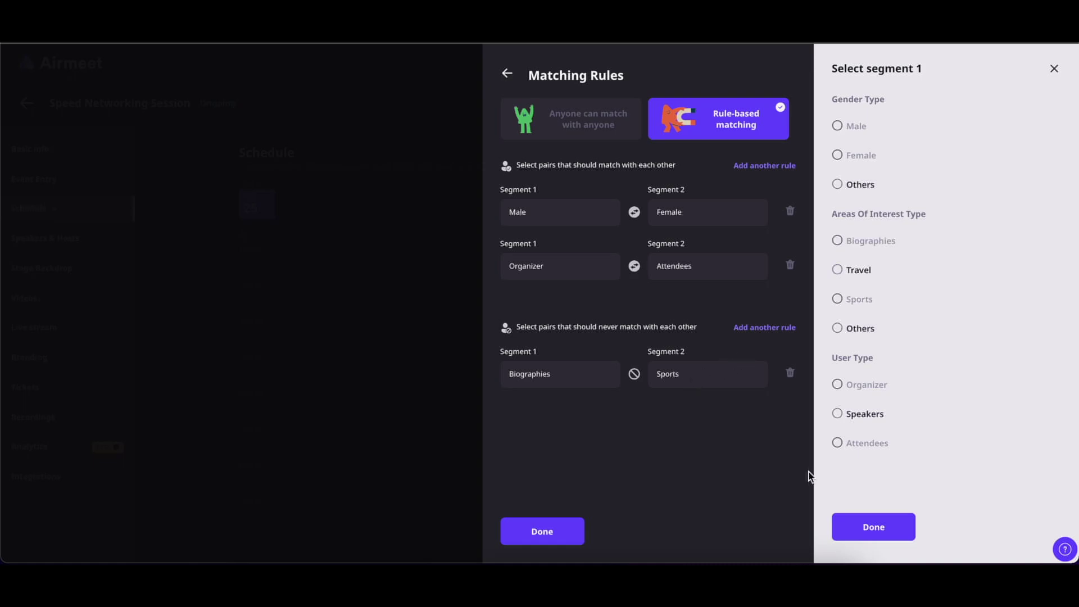
left_click(880, 537)
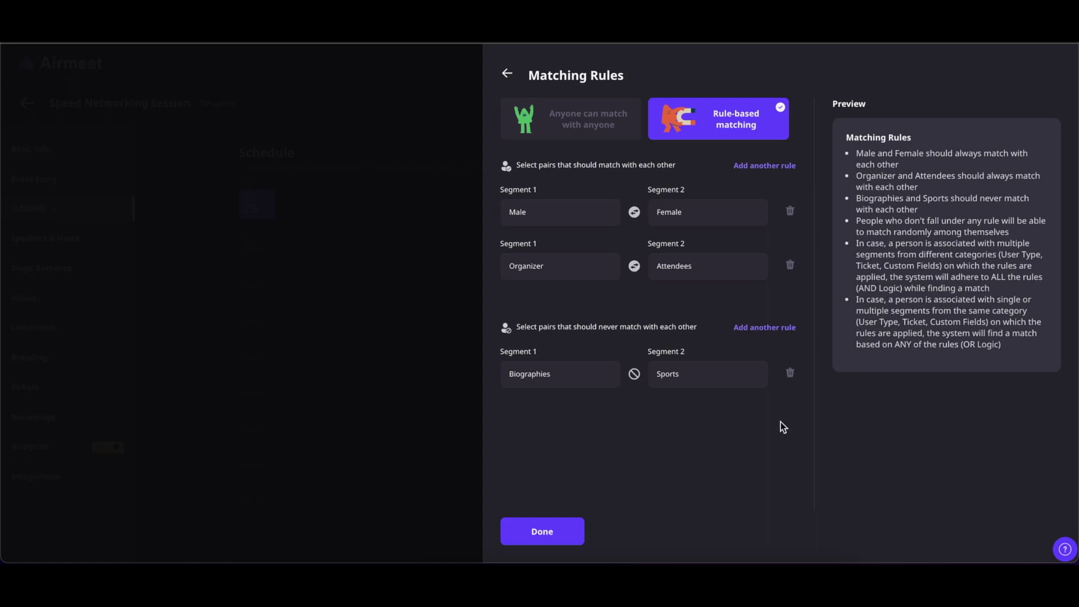
Delete the Organizer–Attendees rule and save the speed networking session.
left_click(790, 267)
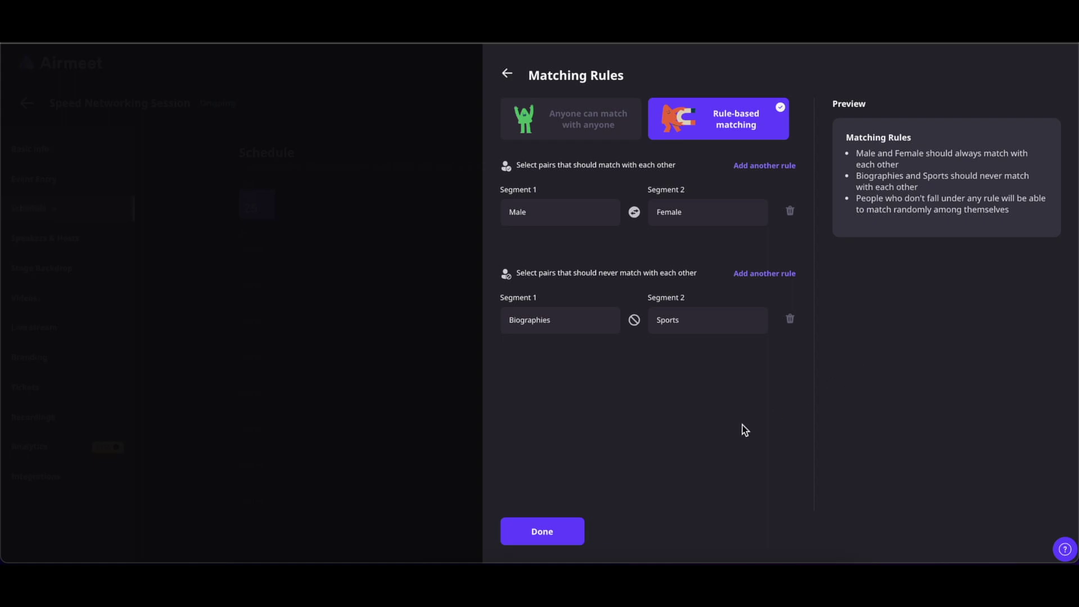
left_click(577, 540)
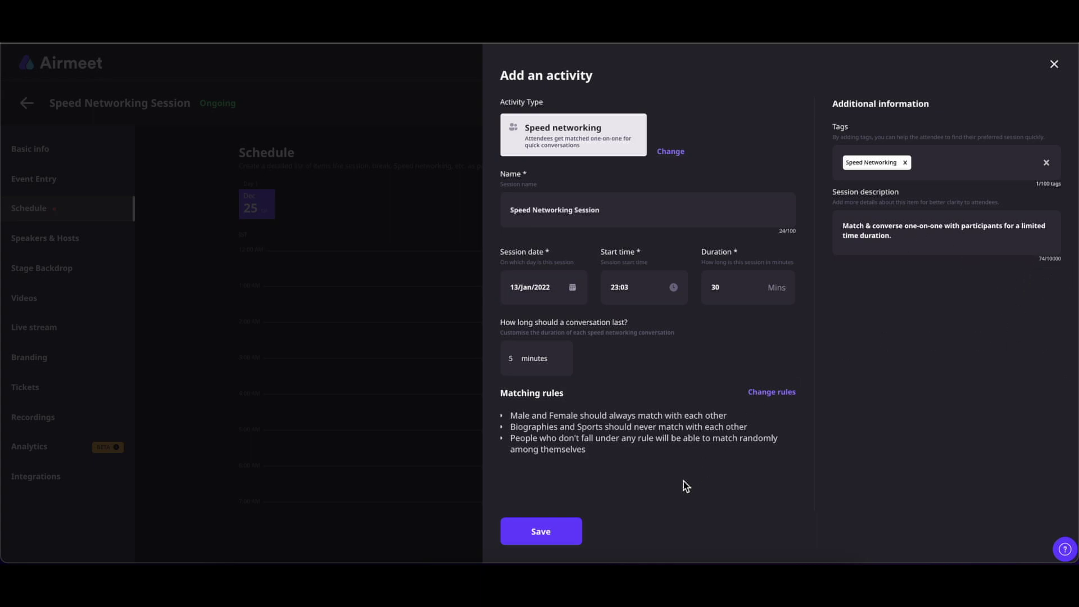
left_click(540, 532)
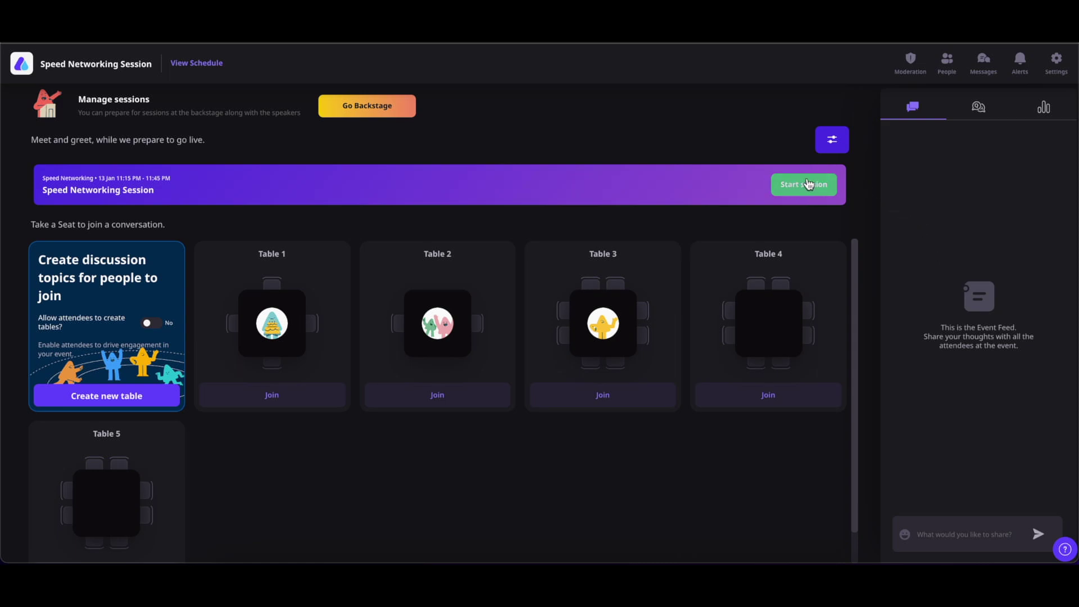
Start the Speed Networking Session from the schedule's 13 Jan tab.
left_click(204, 63)
left_click(437, 167)
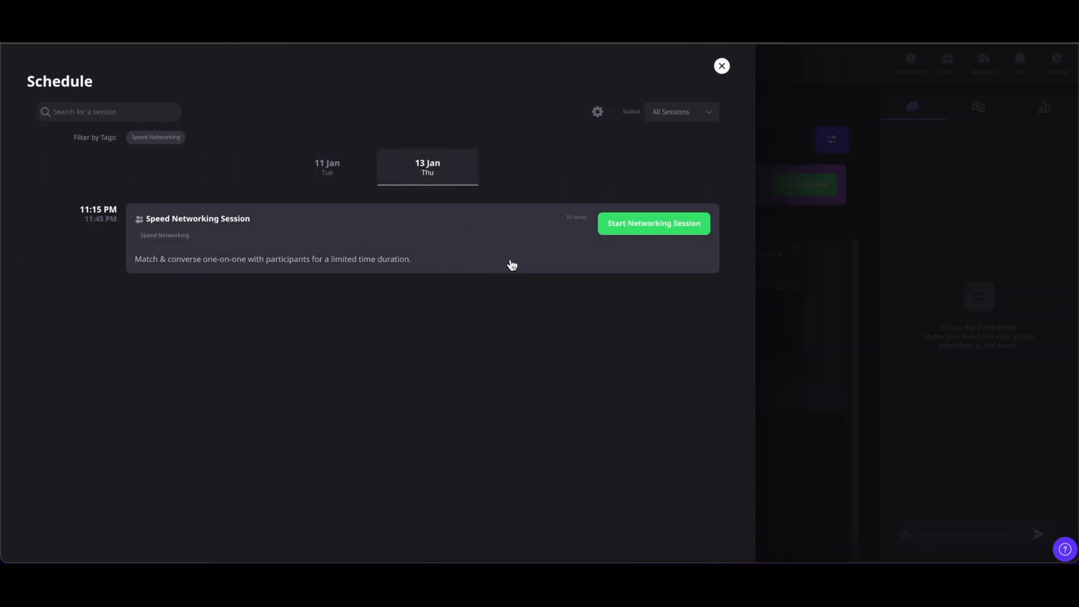
left_click(628, 235)
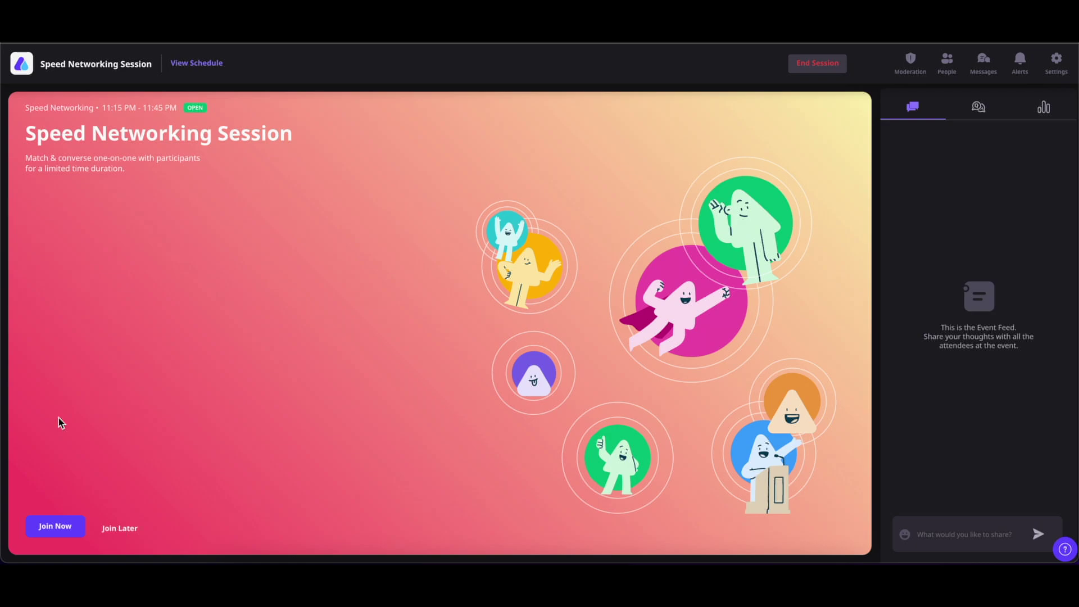
Join speed networking, skip to the next match, take a break, then resume networking.
left_click(71, 529)
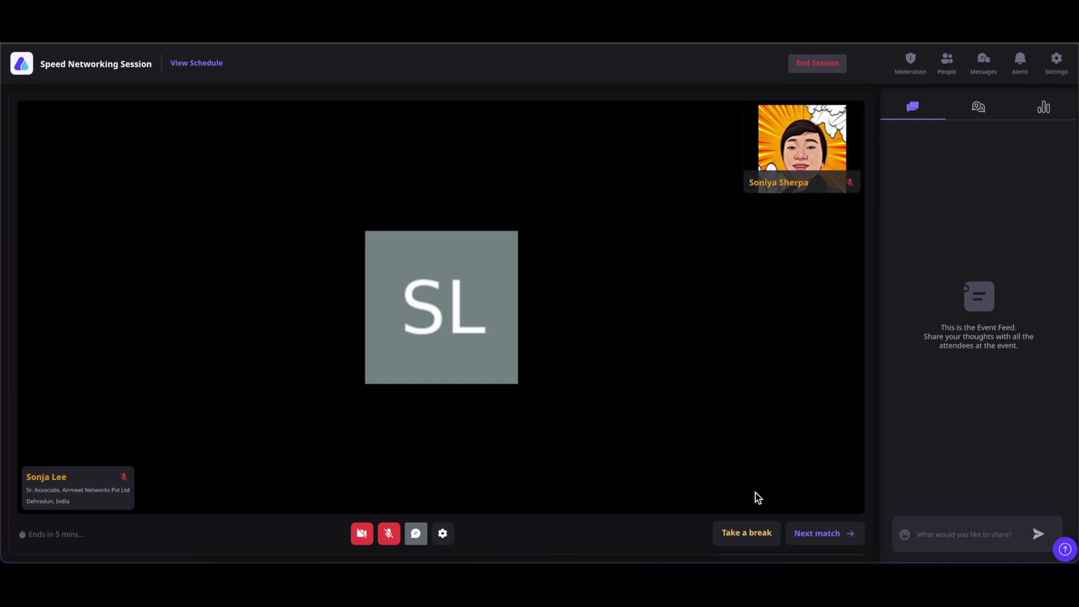
left_click(816, 538)
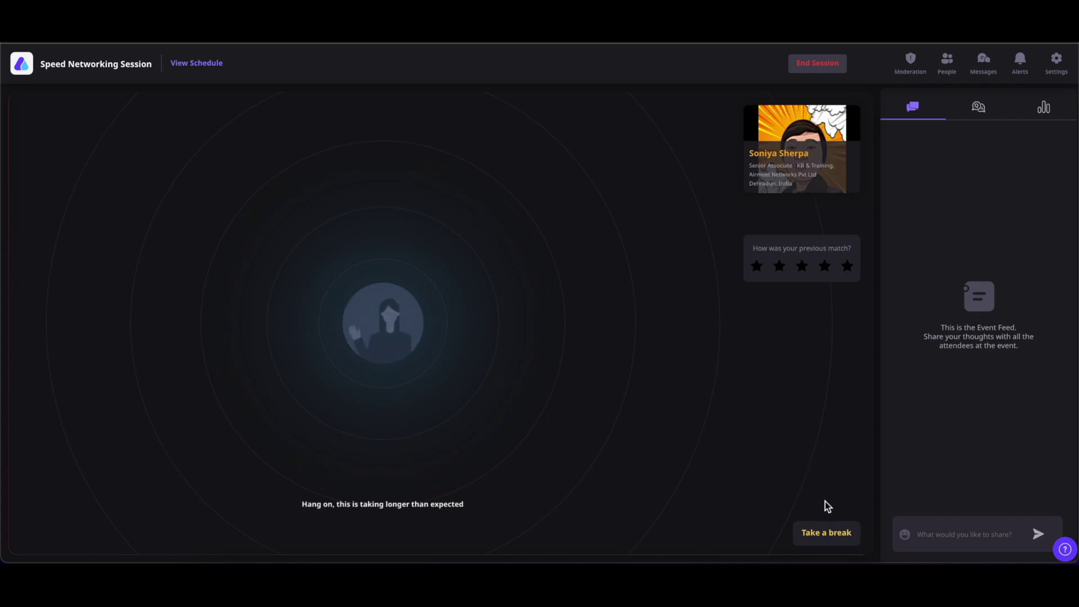
left_click(818, 533)
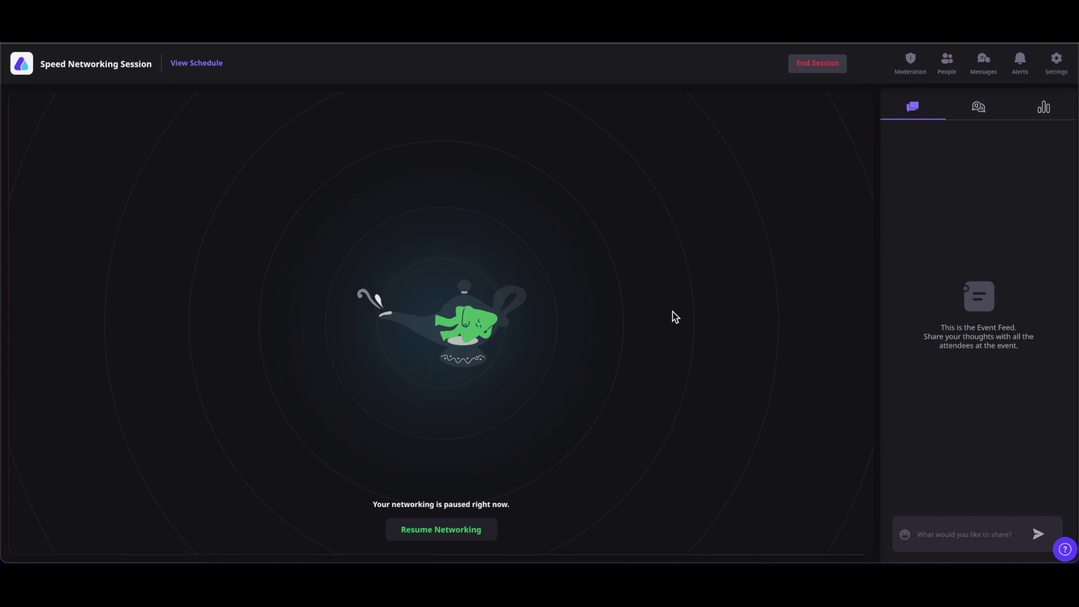
left_click(464, 530)
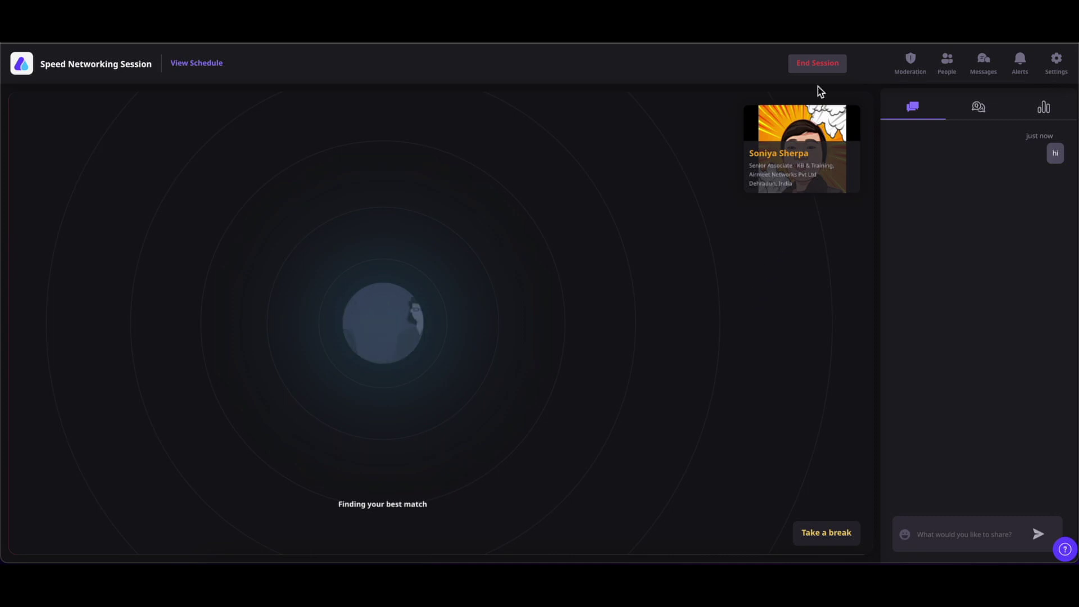
End the speed networking session for attendees and go to the backstage area.
left_click(817, 69)
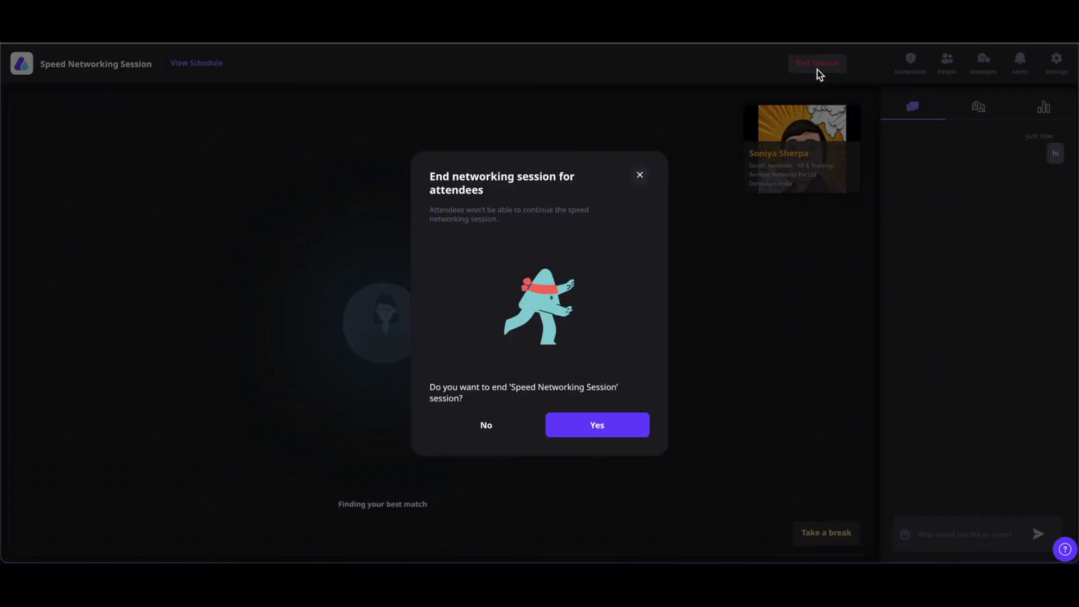
left_click(603, 437)
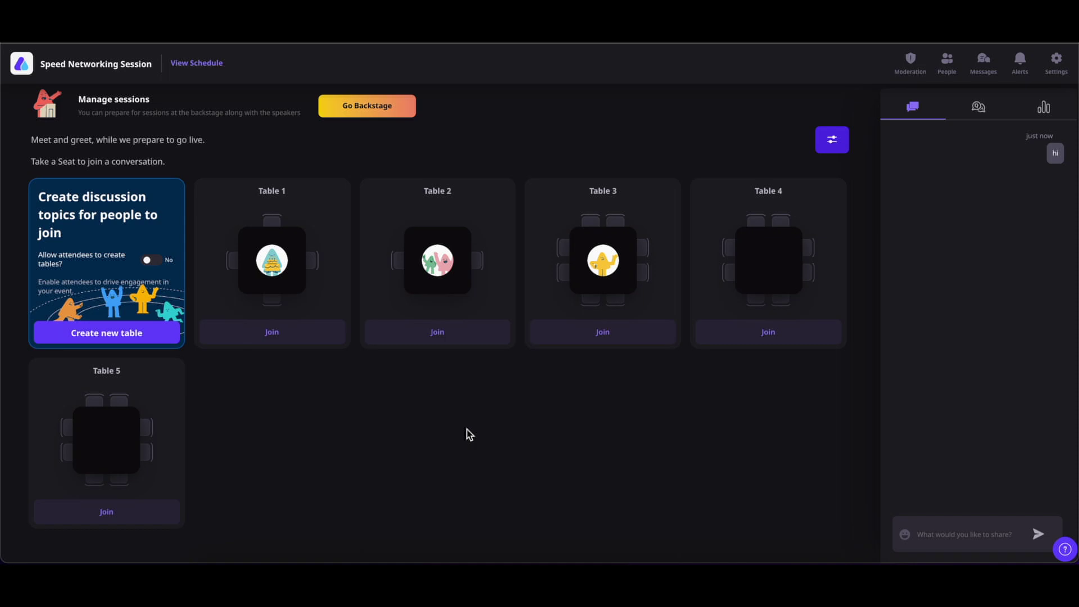
left_click(355, 118)
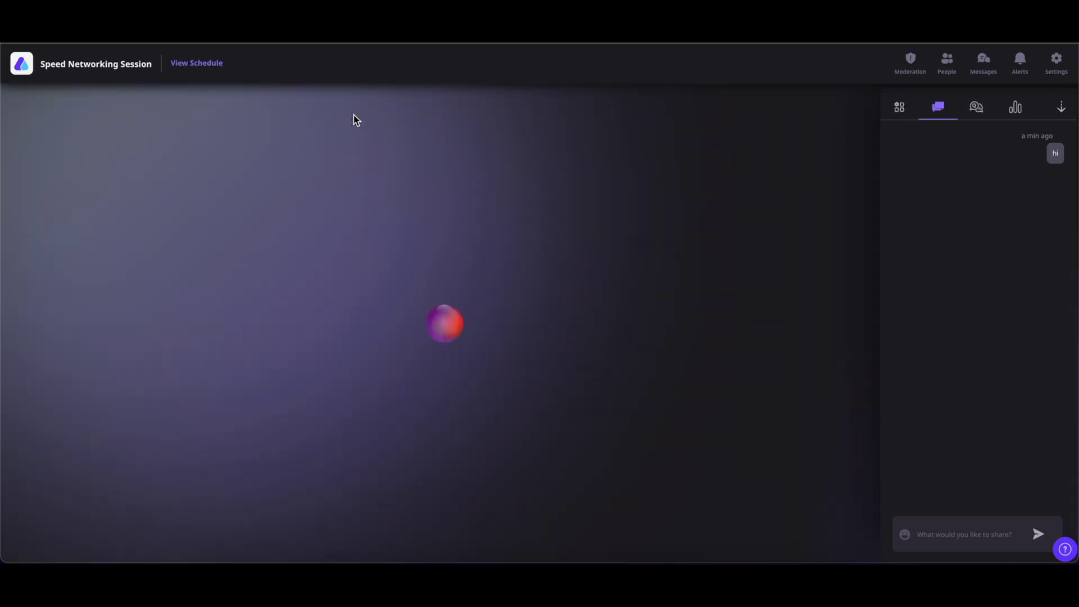